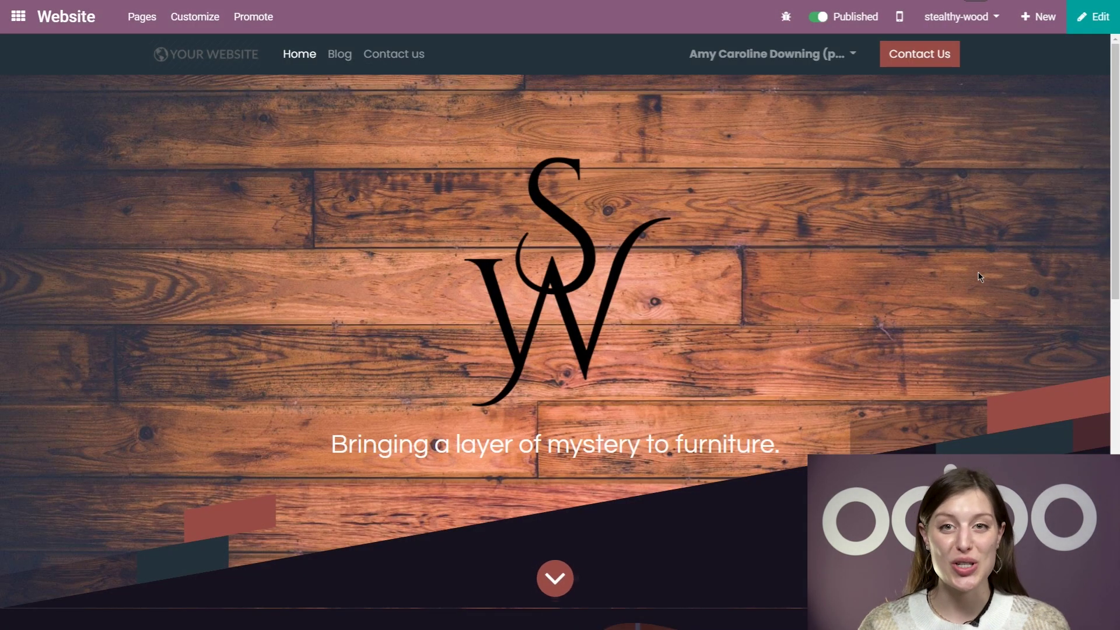
Step: Enter edit mode and drop the Features block (First, Second, Third Feature) just above the footer
click(1077, 30)
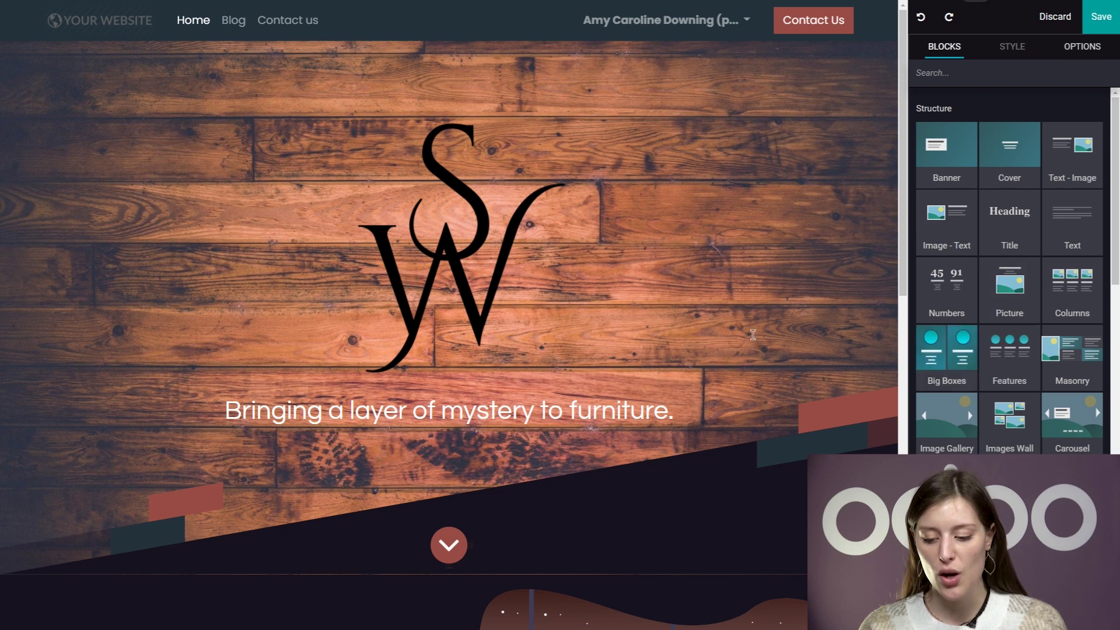
scroll(671, 338, down, 10)
scroll(680, 346, down, 2)
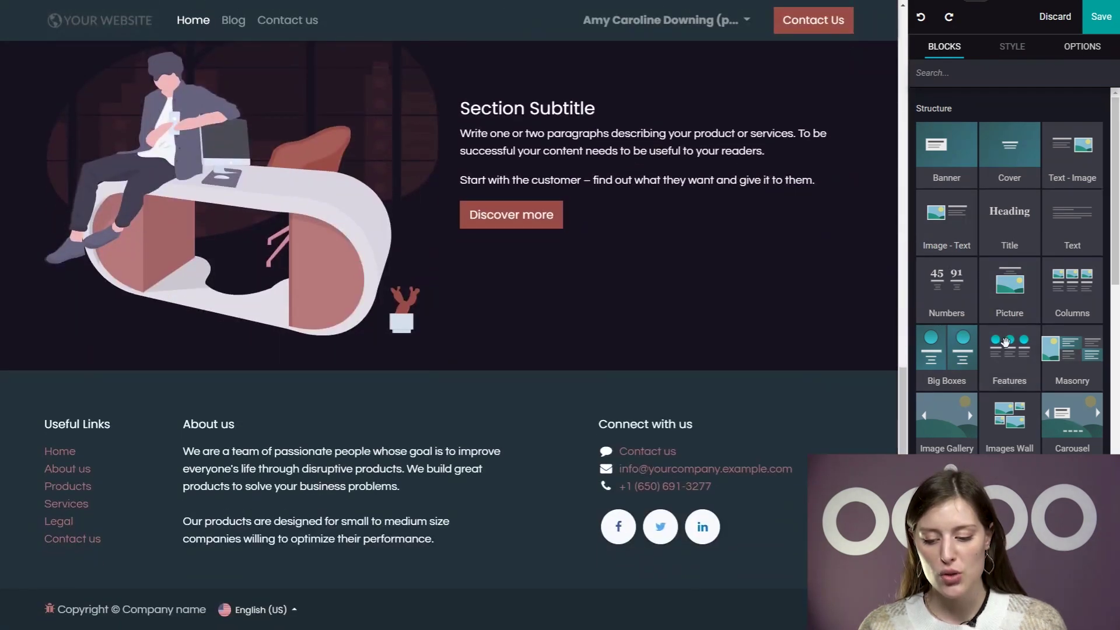
drag(1006, 344, 720, 407)
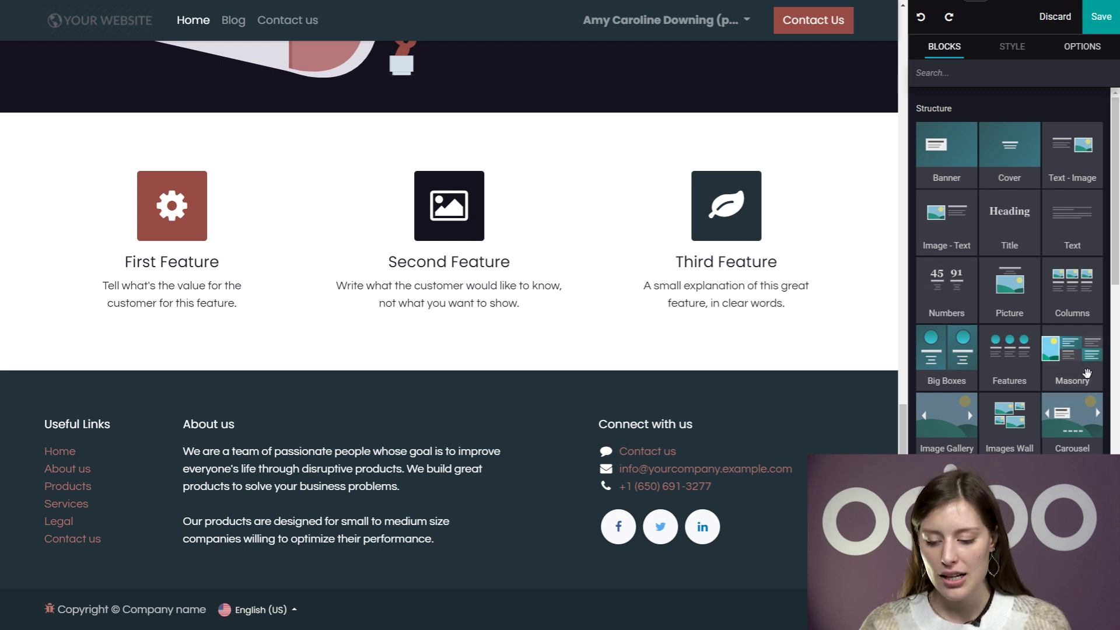
Step: Drop the Masonry block, an armchair photo with four 'A great title' tiles, above the footer
drag(1059, 350, 768, 408)
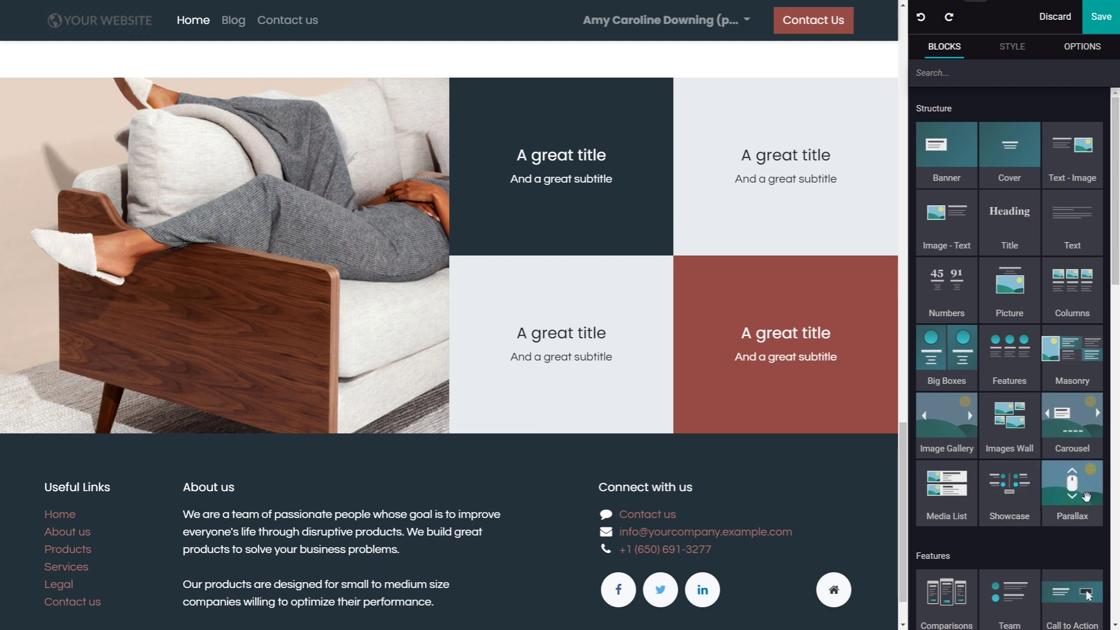
Step: Drop the Parallax block with the yellow couch photo beneath the title tiles
drag(1086, 495, 708, 454)
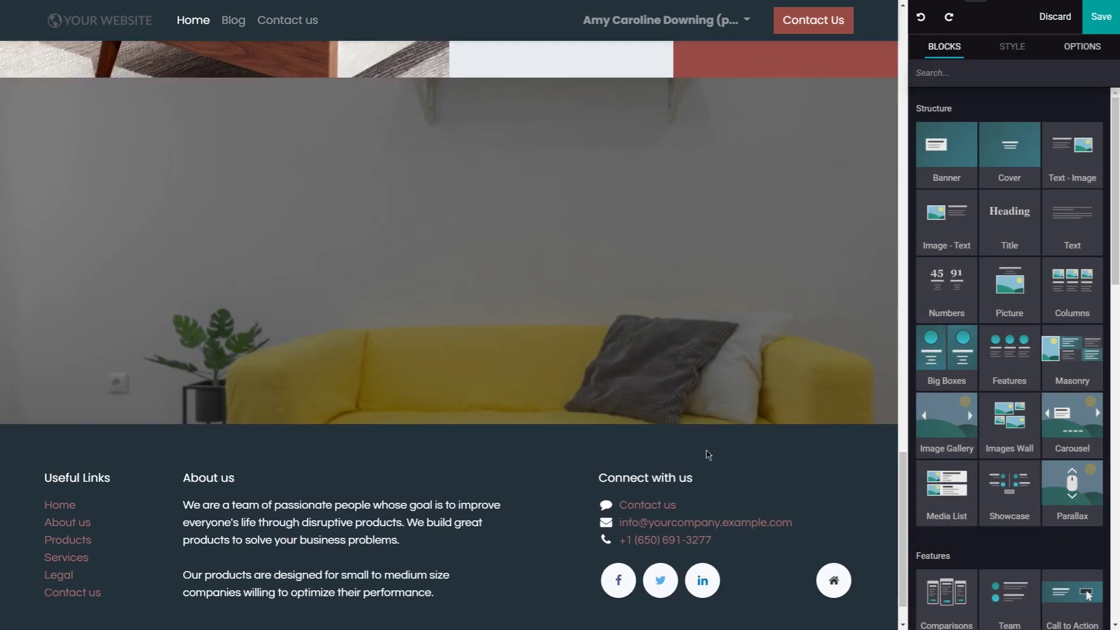
scroll(763, 351, up, 3)
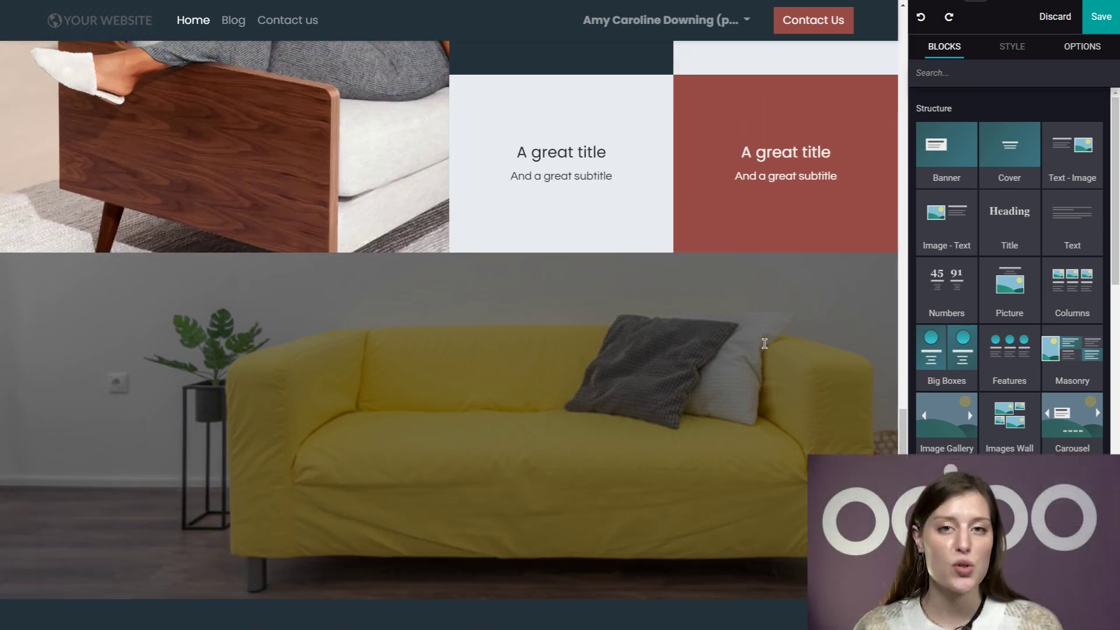
scroll(764, 343, down, 1)
scroll(764, 343, up, 1)
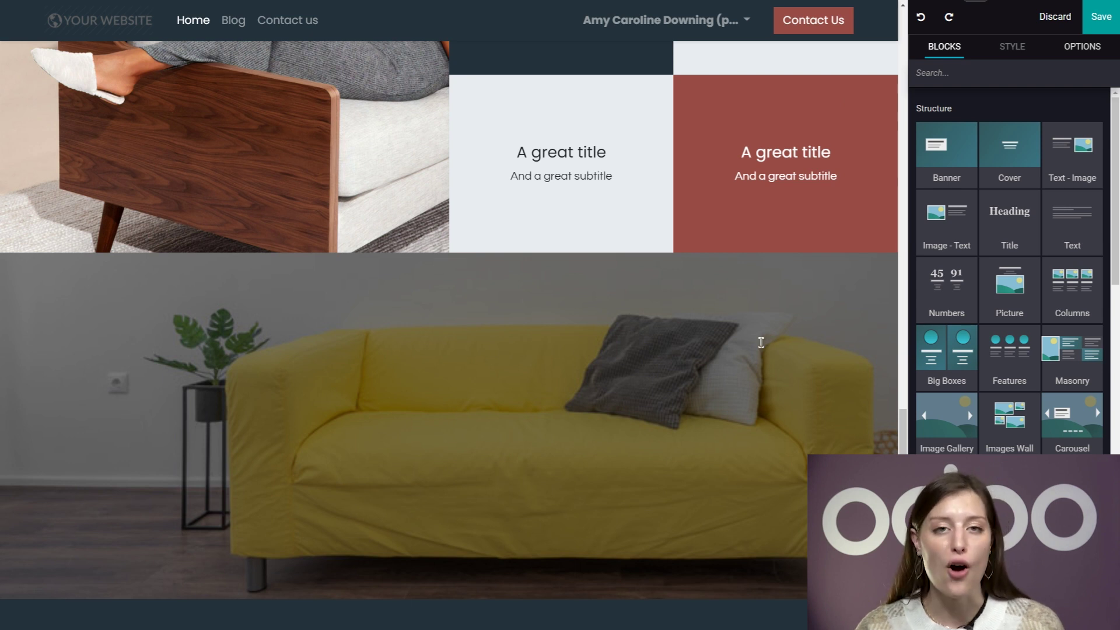
scroll(761, 342, down, 2)
scroll(761, 343, up, 4)
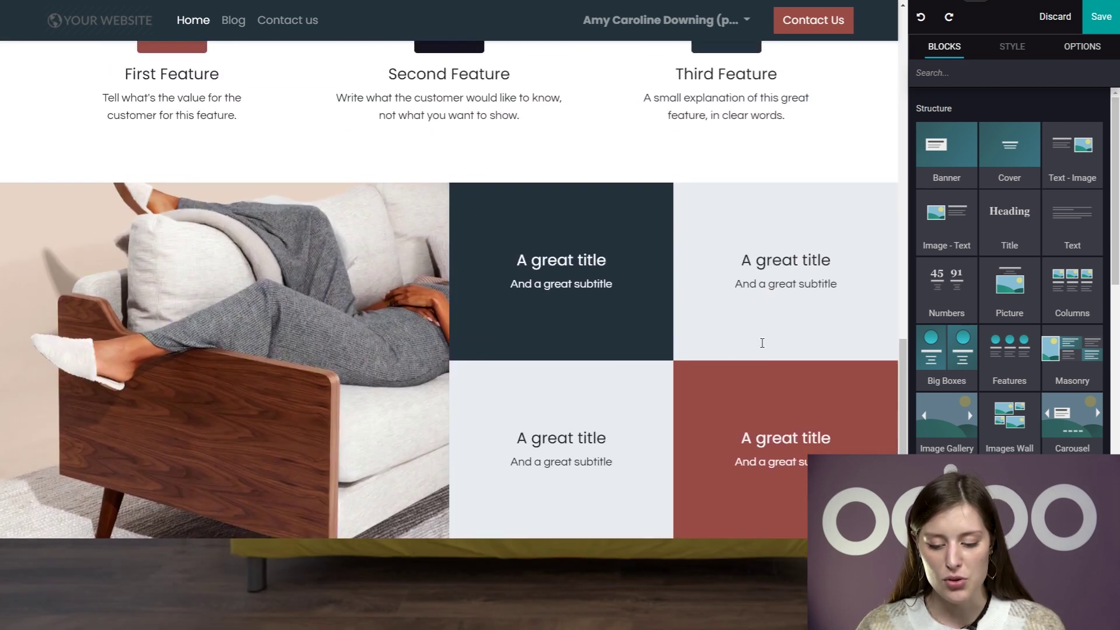
scroll(762, 342, down, 5)
scroll(742, 399, up, 3)
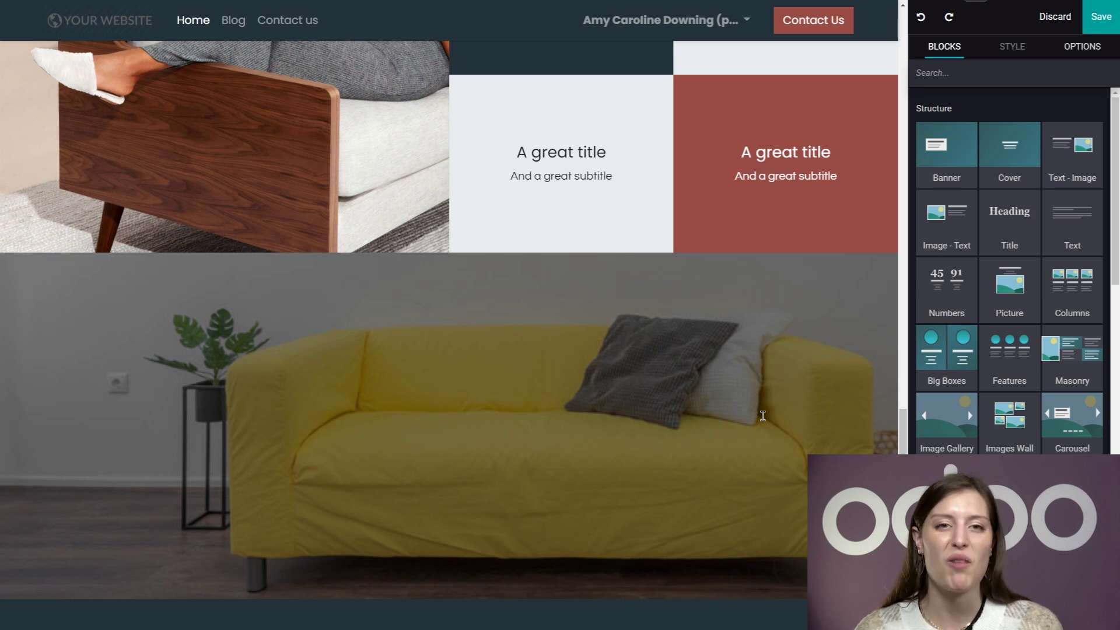
scroll(1001, 407, down, 1)
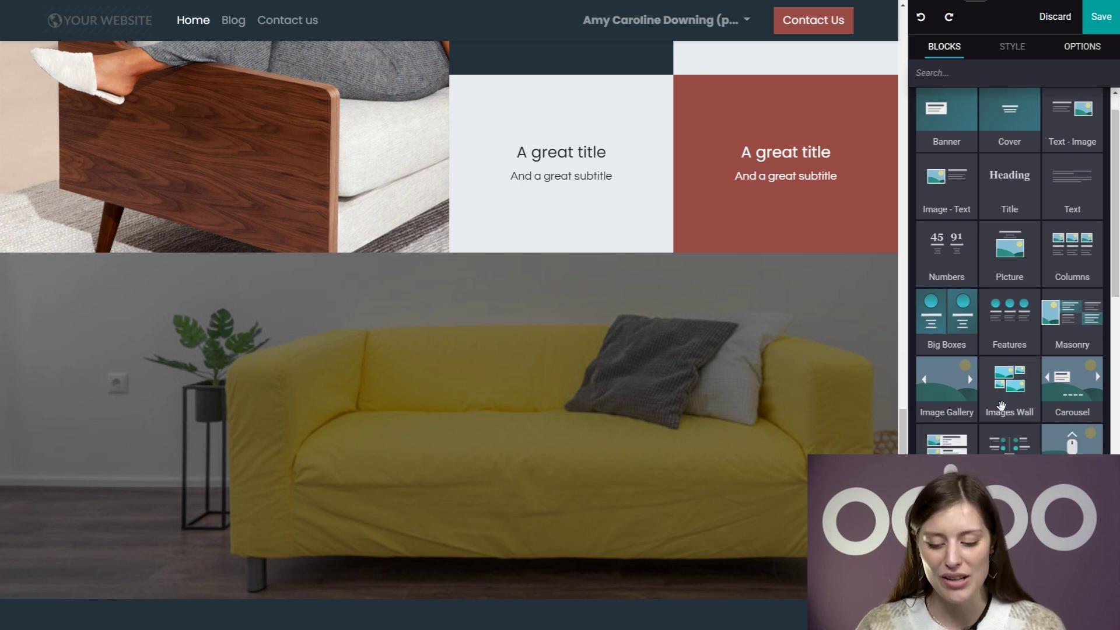
scroll(1001, 407, down, 5)
scroll(781, 400, down, 2)
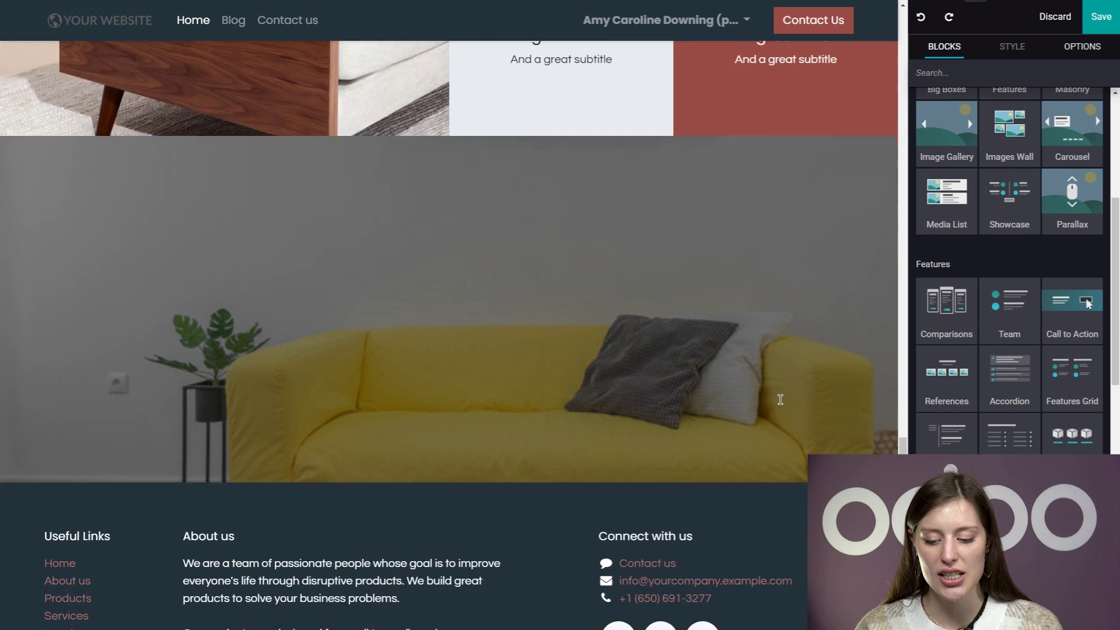
scroll(781, 399, down, 1)
scroll(780, 399, up, 1)
Step: Add the Comparisons block with Beginner $35, Professional $65 and Expert $125 plans
drag(947, 304, 632, 376)
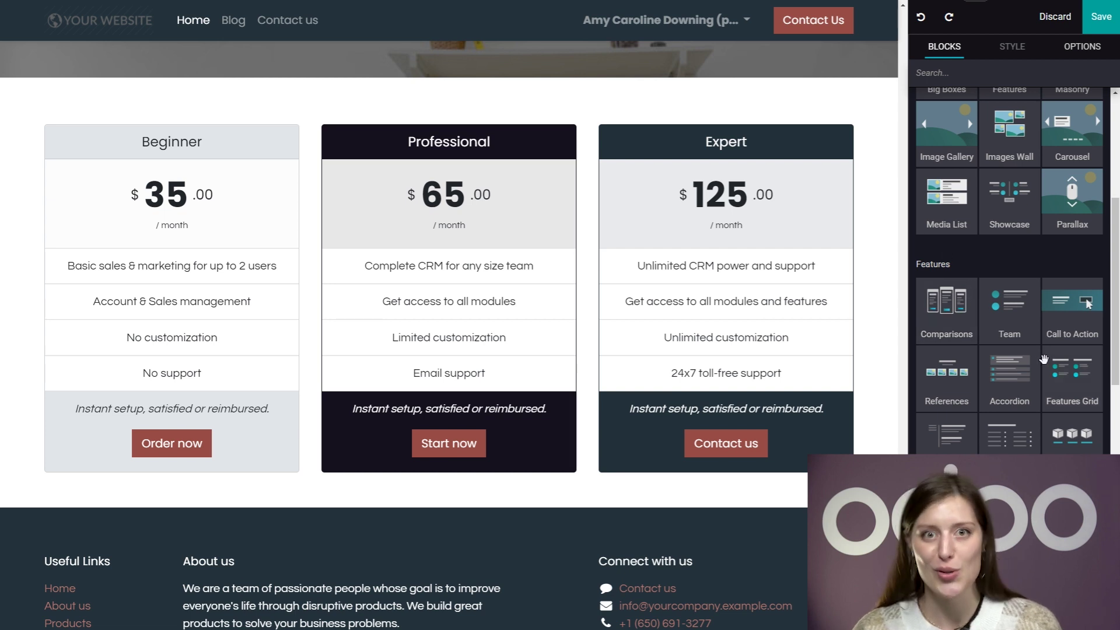
Step: Add the Team block with CEO, COO, CTO and CFO profiles below the pricing table
drag(986, 325, 661, 469)
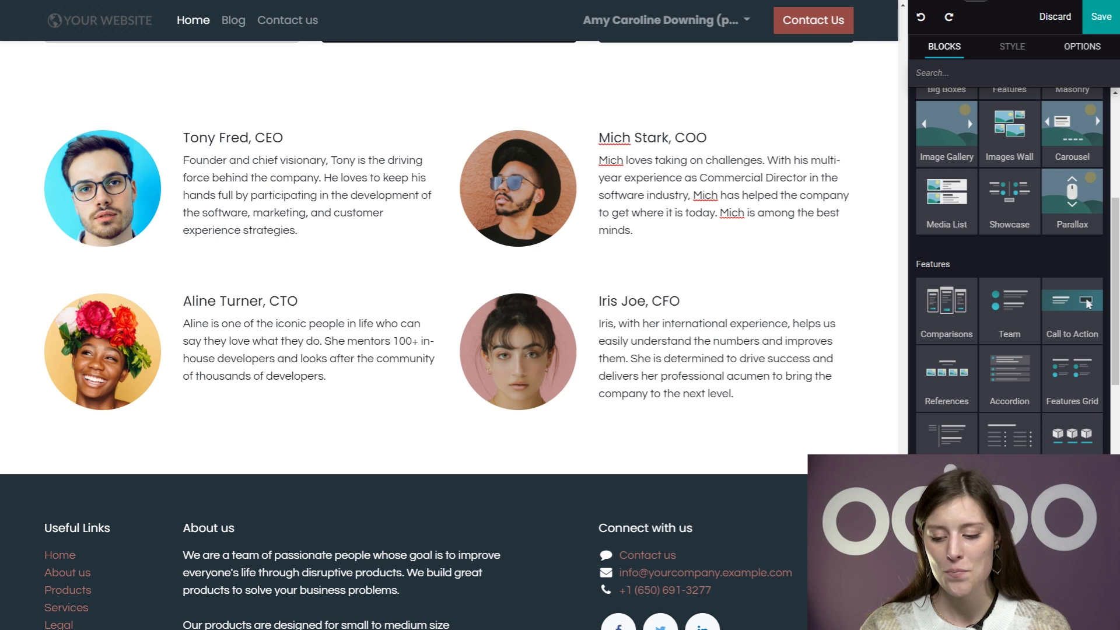
Step: Add a call-to-action section about product information below the team section
drag(1086, 298, 694, 496)
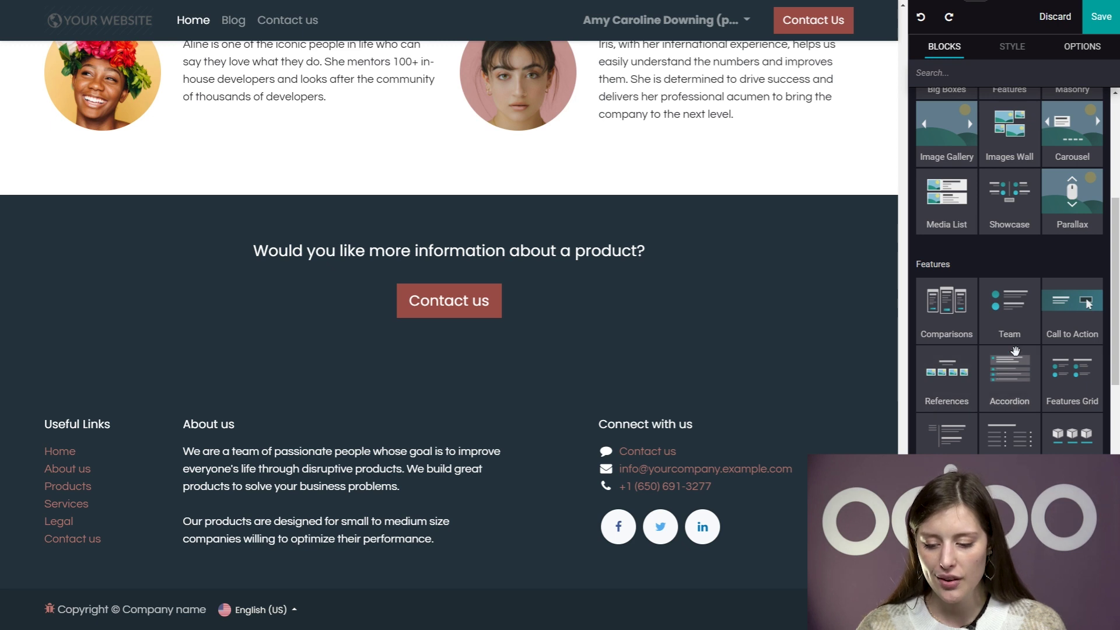
Step: Add the References block with six client logos below the call-to-action
drag(949, 372, 611, 401)
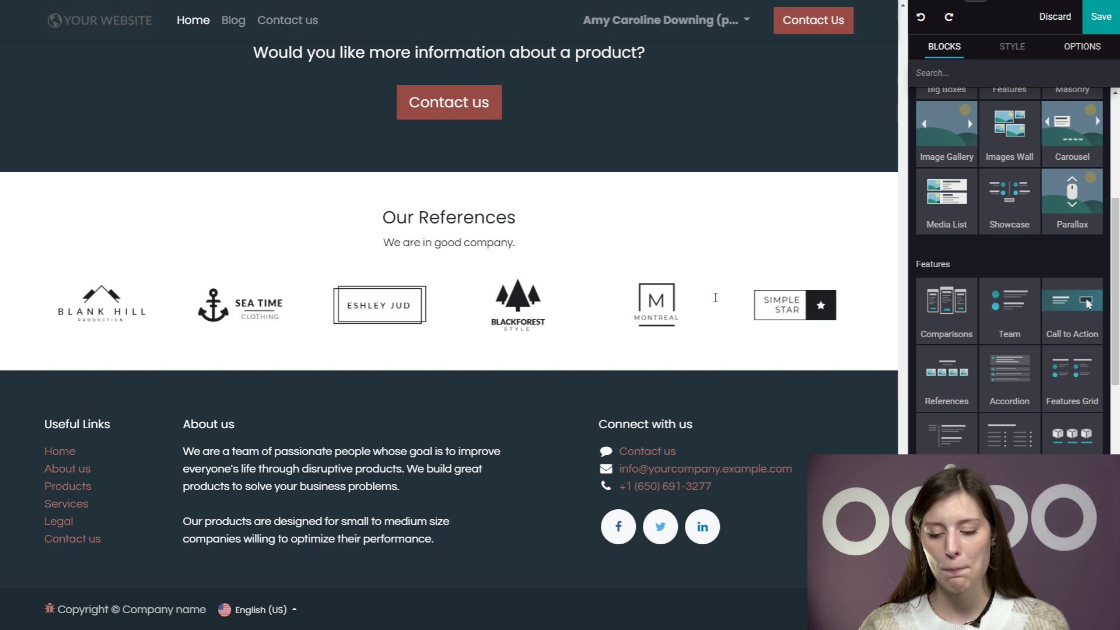
Step: Drop the Accordion block under Our References, listing Terms of service, Links to other Websites, Use of Cookies
drag(1014, 391, 655, 405)
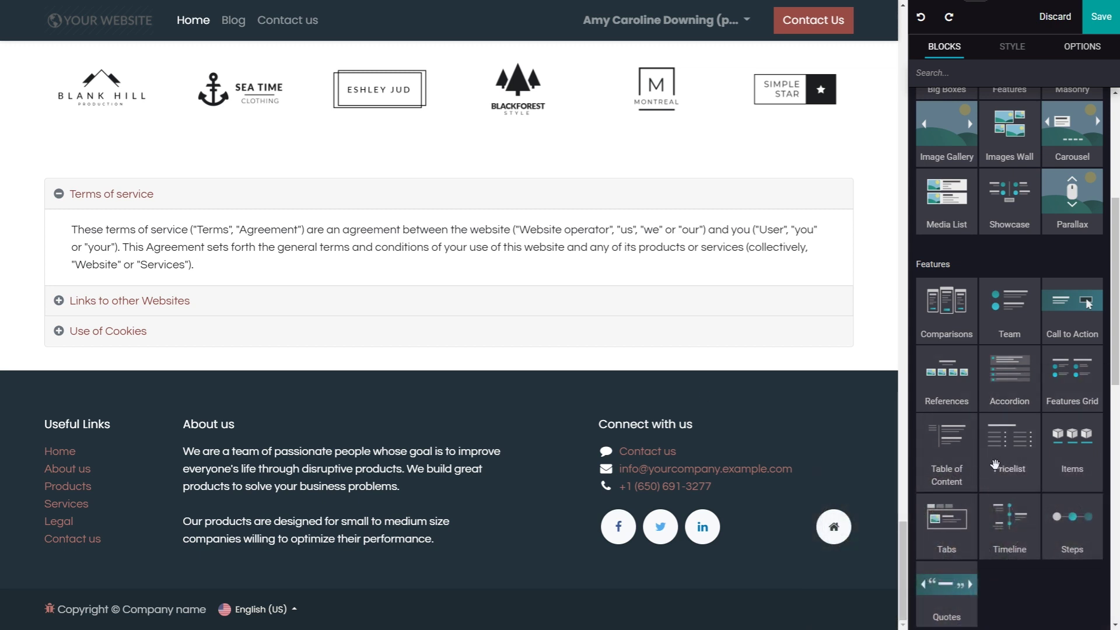
Step: Drop the Pricelist block, a Menu with Starter and Main Course dishes, below the accordion
drag(995, 464, 630, 377)
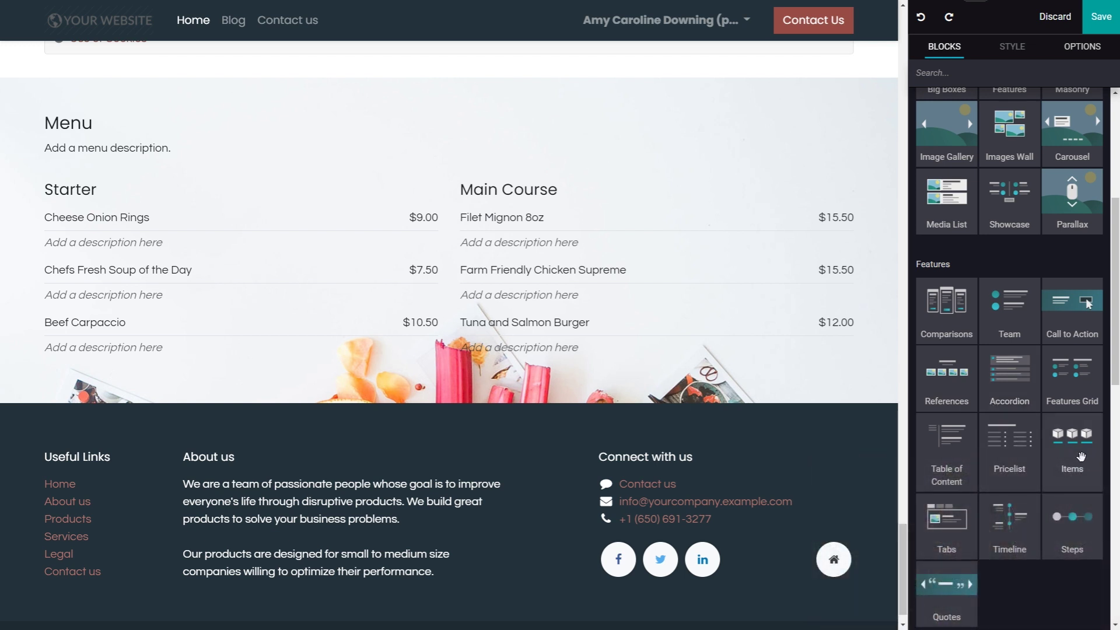
Step: Drop the Items block, six chair photos with View item buttons, below the Menu section
drag(1081, 457, 636, 461)
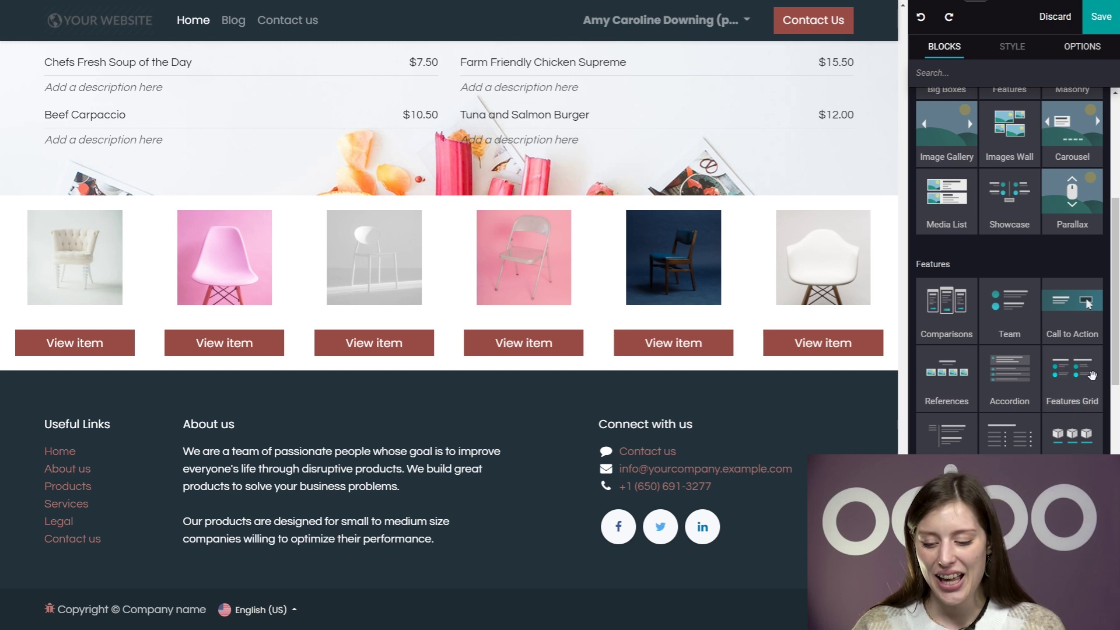
scroll(1027, 297, down, 3)
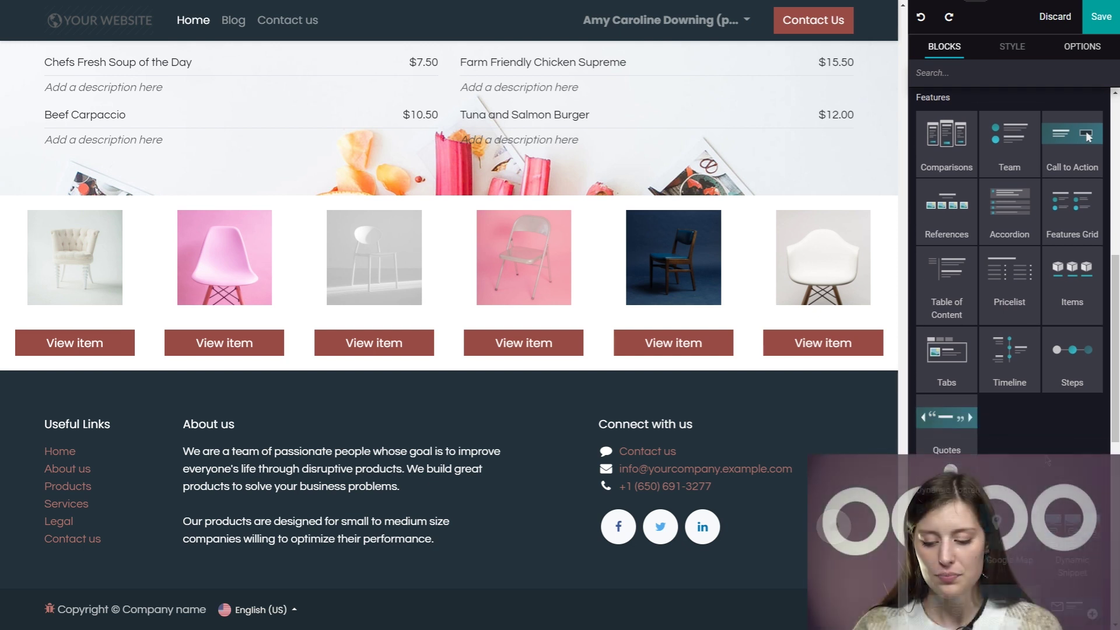
scroll(1044, 408, down, 3)
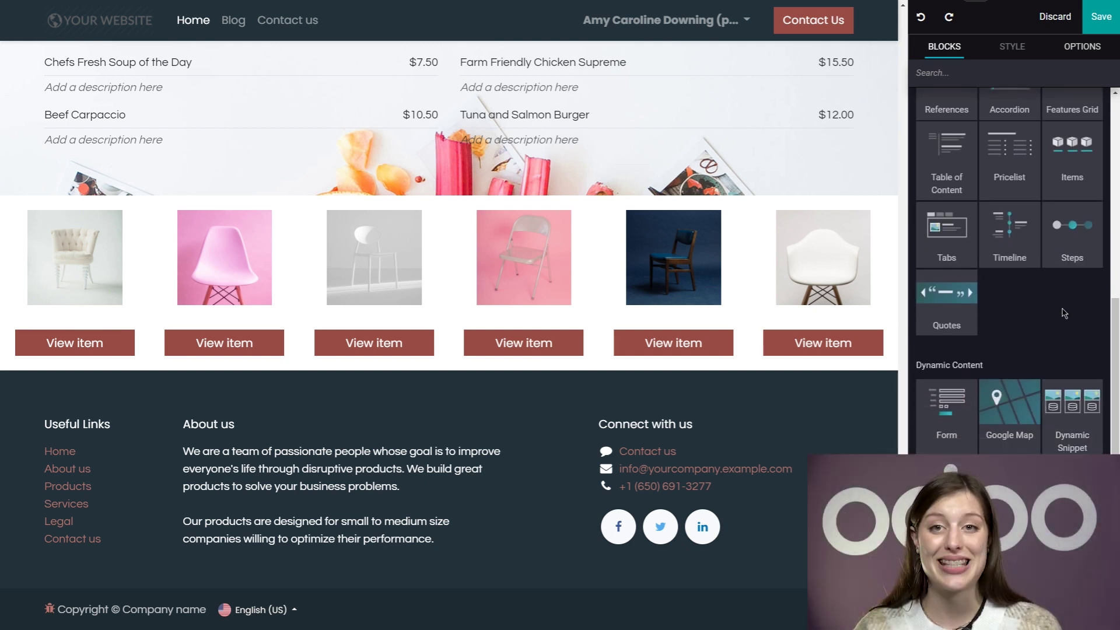
scroll(1062, 318, down, 1)
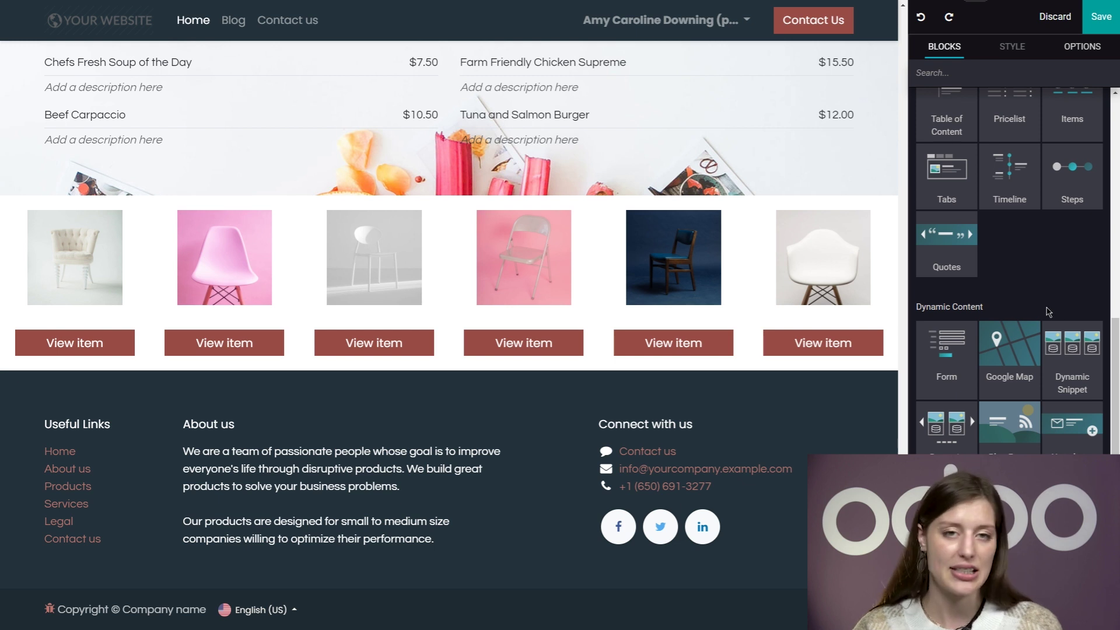
scroll(1030, 330, down, 2)
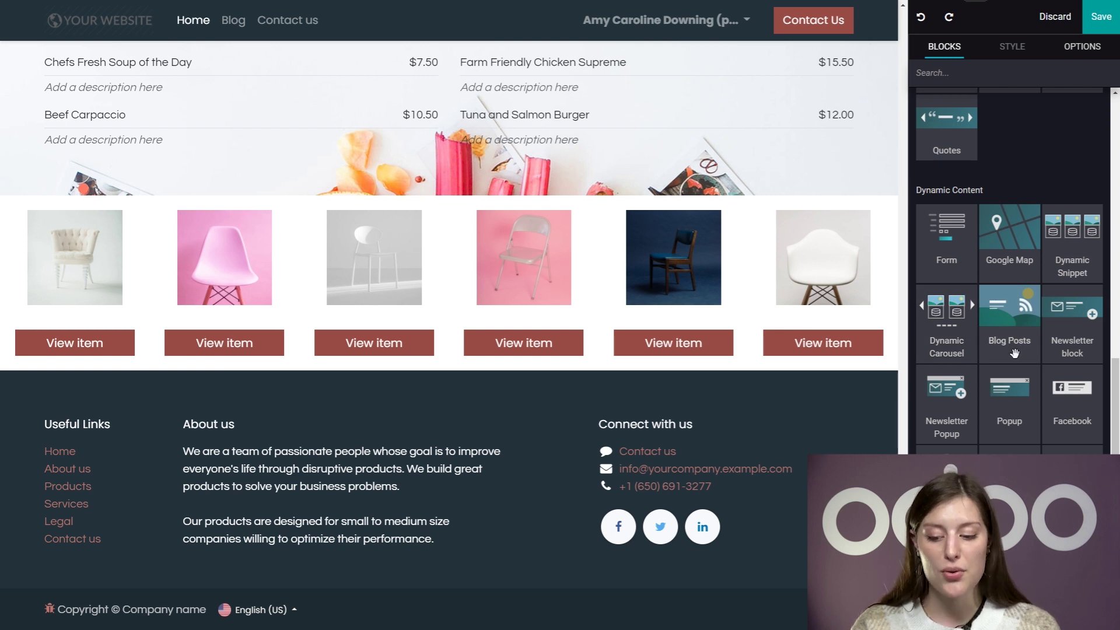
Step: Drop the Blog Posts block with Sierra Tarahumara, hotel and Maui helicopter tour cards below the chair items
drag(1016, 350, 627, 431)
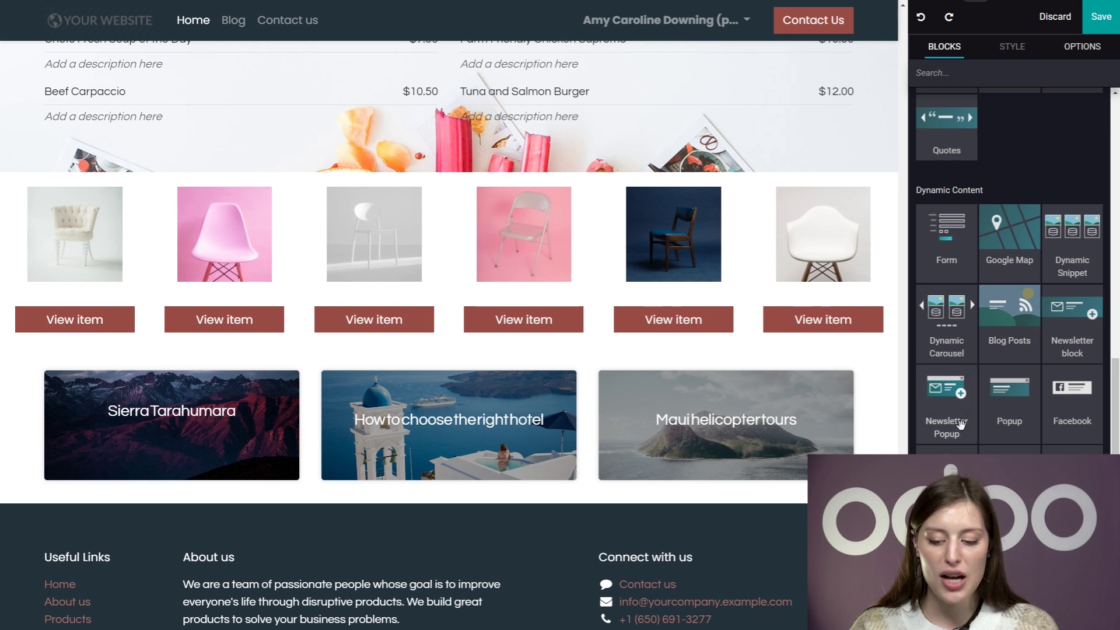
Step: Add the 'Win $20' first-order discount popup, close its preview, and return to the building blocks
drag(1015, 408, 643, 496)
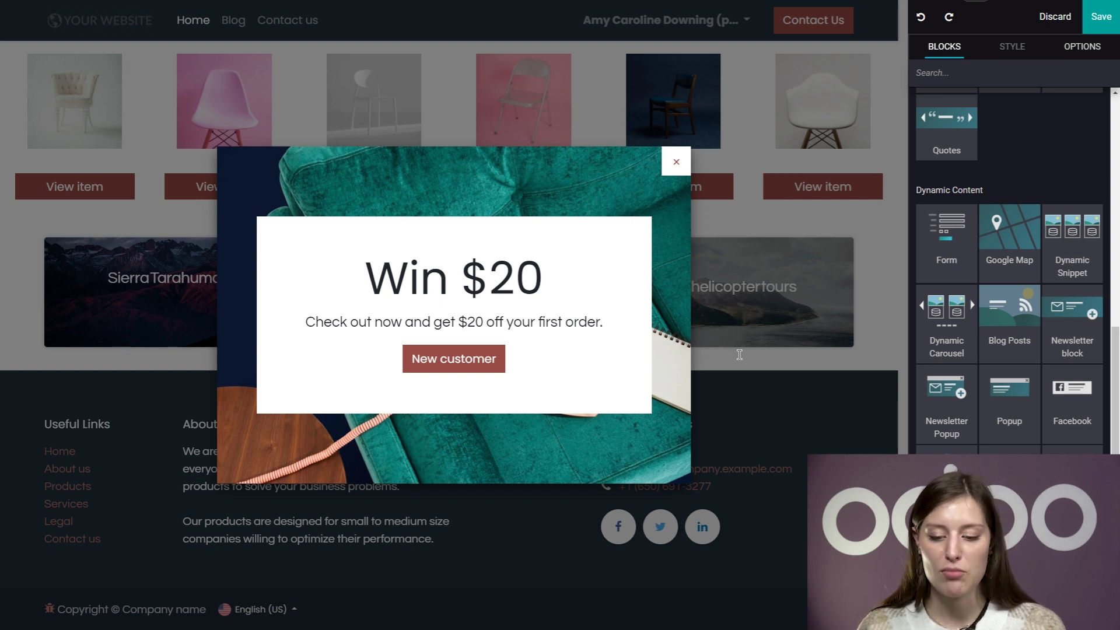
click(677, 164)
click(948, 49)
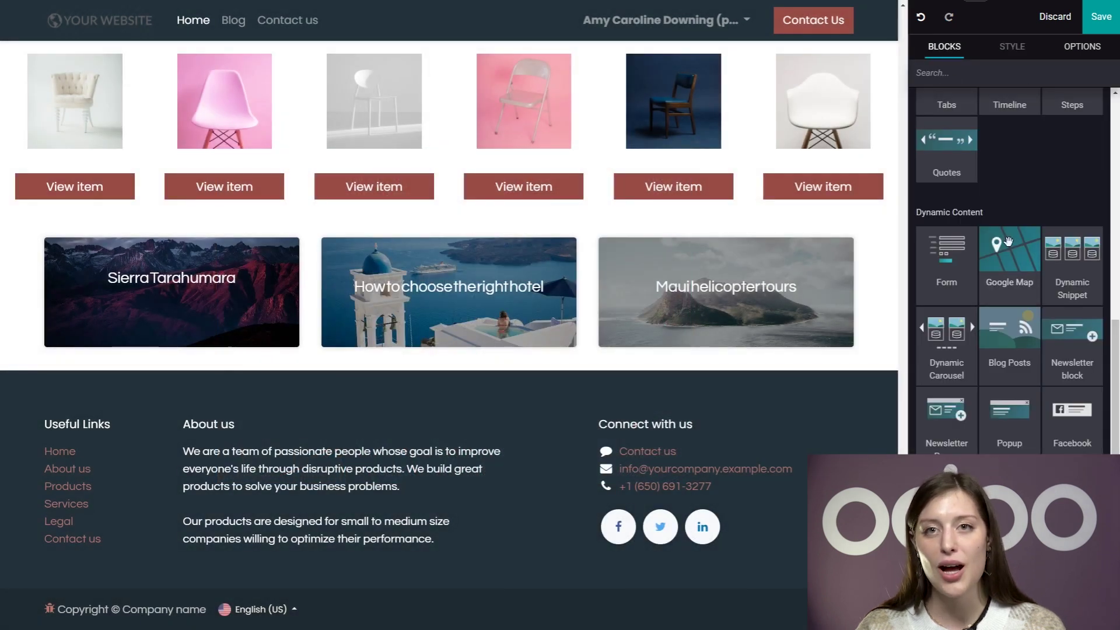
scroll(1053, 427, down, 1)
scroll(1053, 427, down, 2)
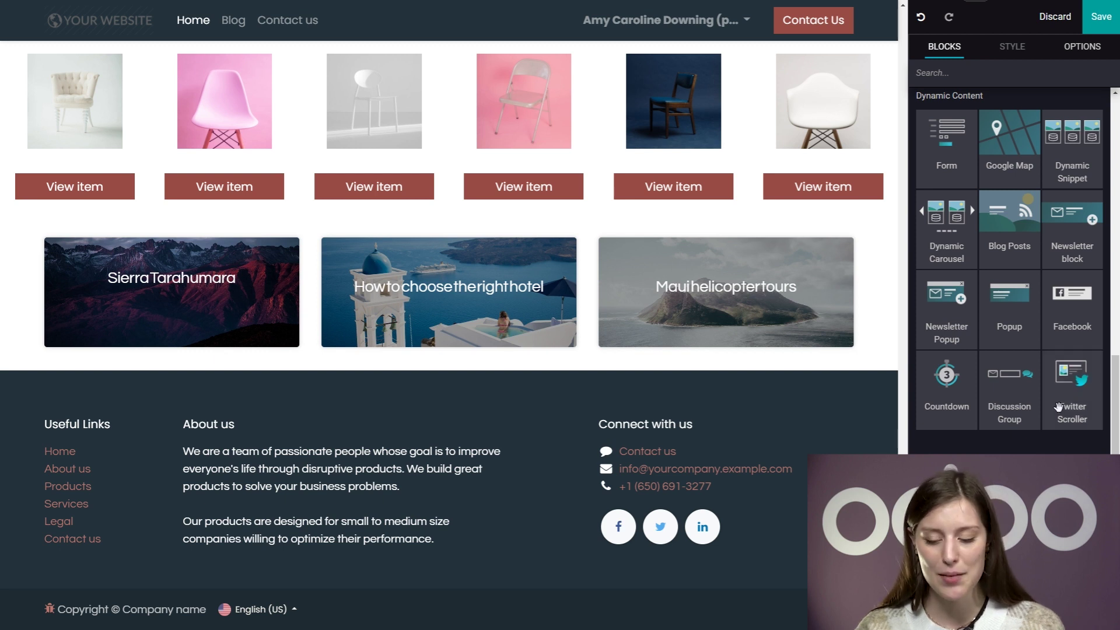
scroll(1058, 406, down, 5)
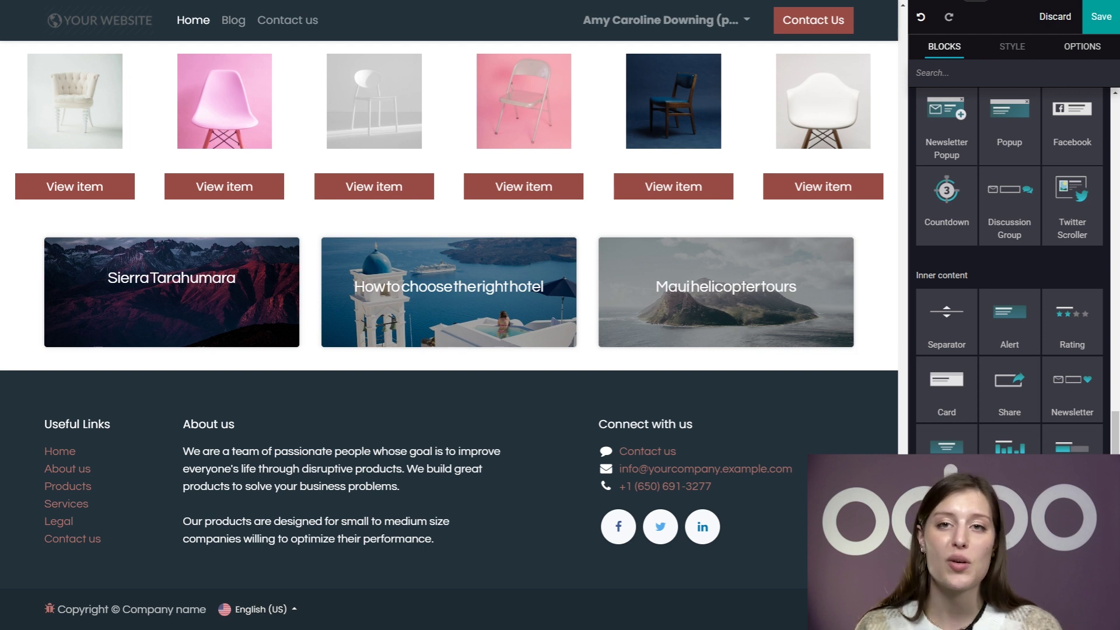
scroll(541, 313, up, 6)
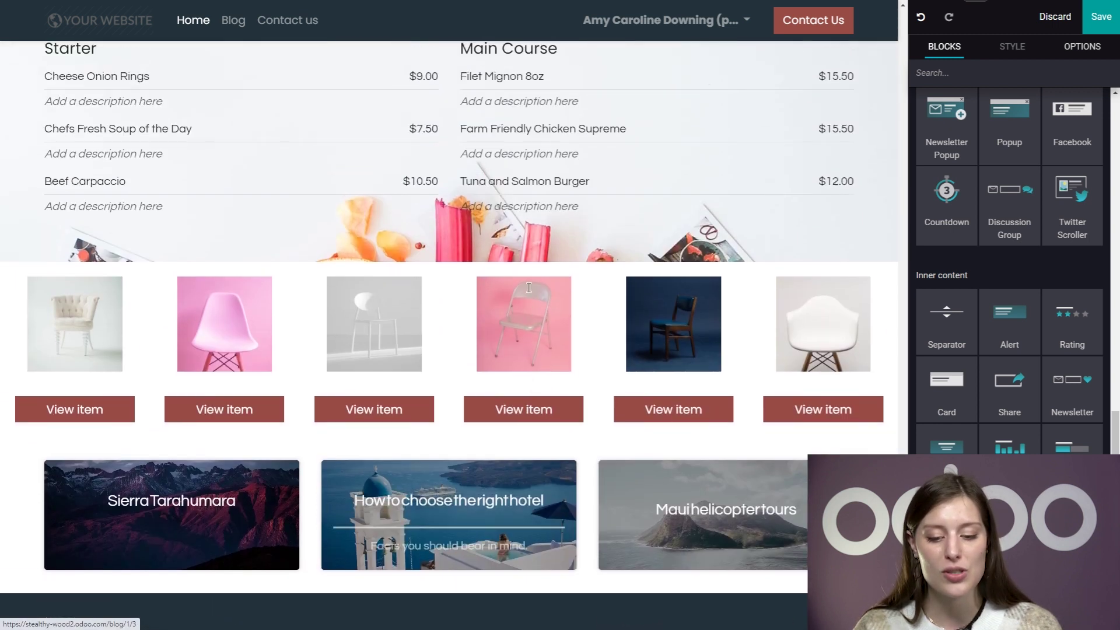
scroll(540, 361, up, 5)
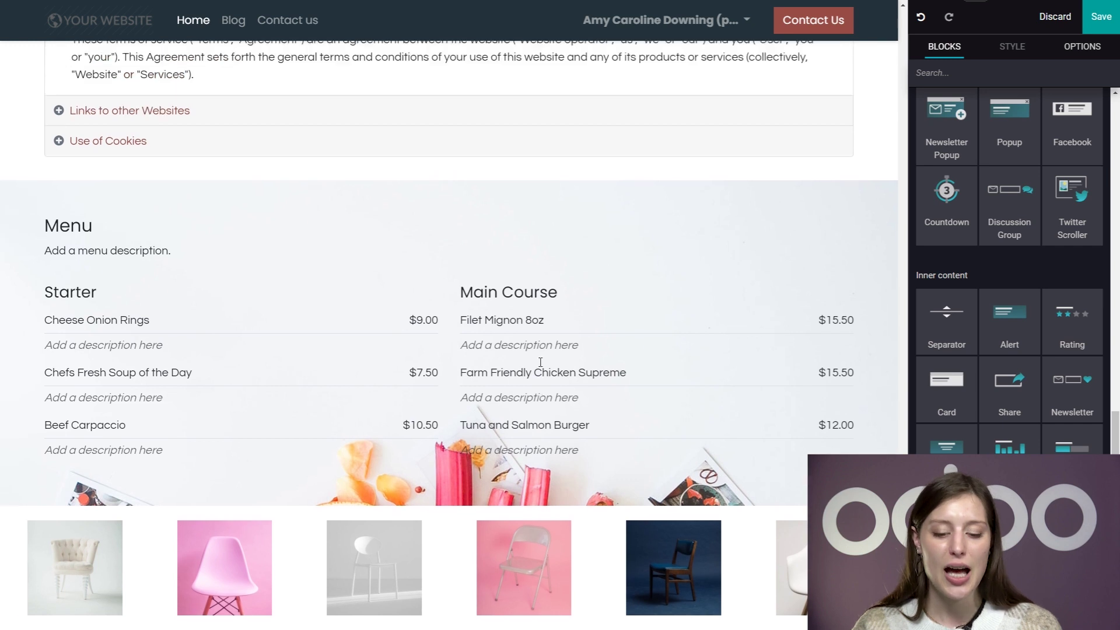